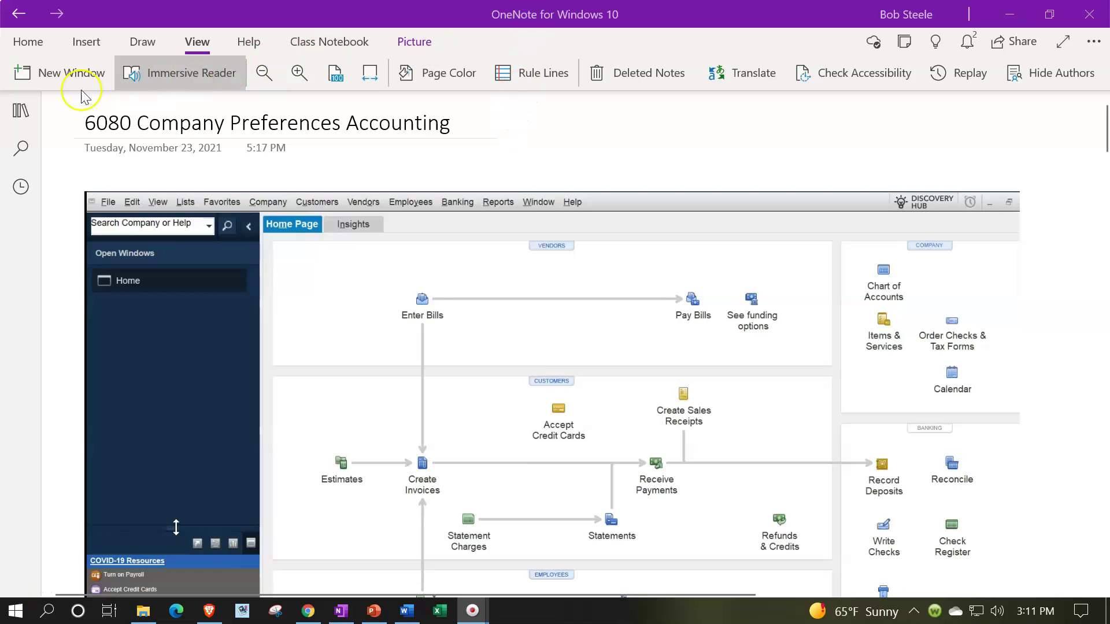
Show the notebook's sections and pages and look for the company preferences topics around 6080 in the Topic Introduction section
click(21, 110)
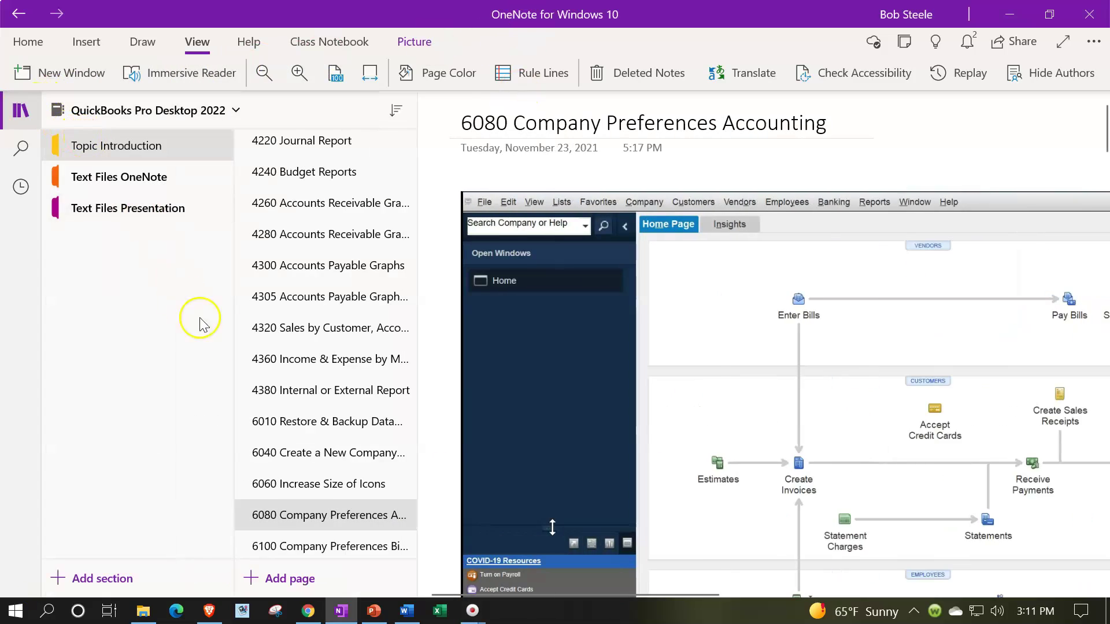
scroll(298, 478, down, 1)
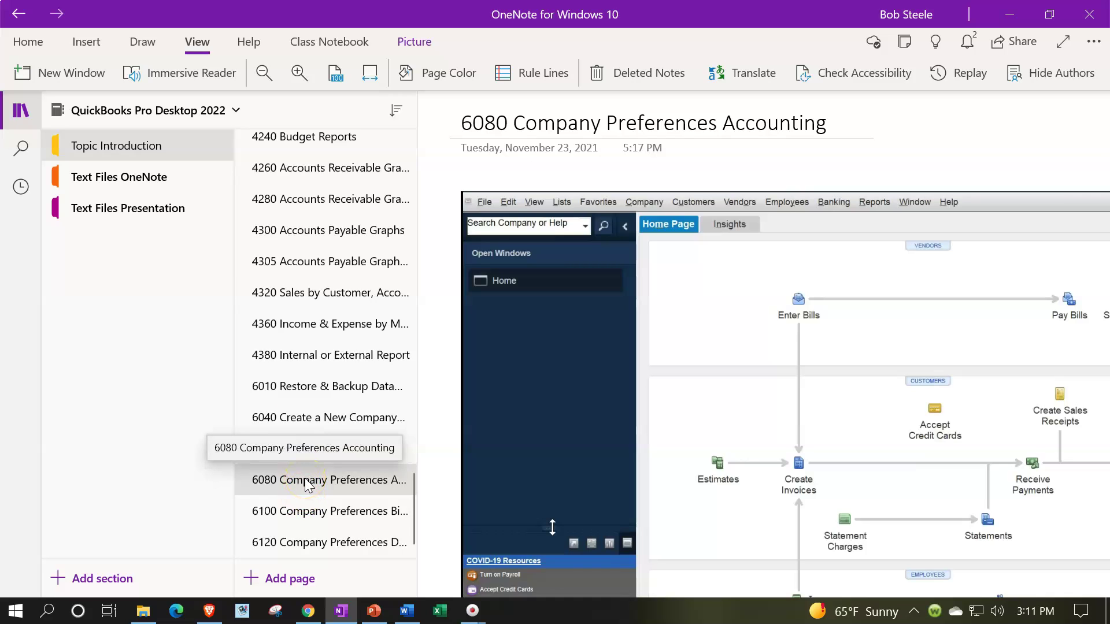
click(171, 82)
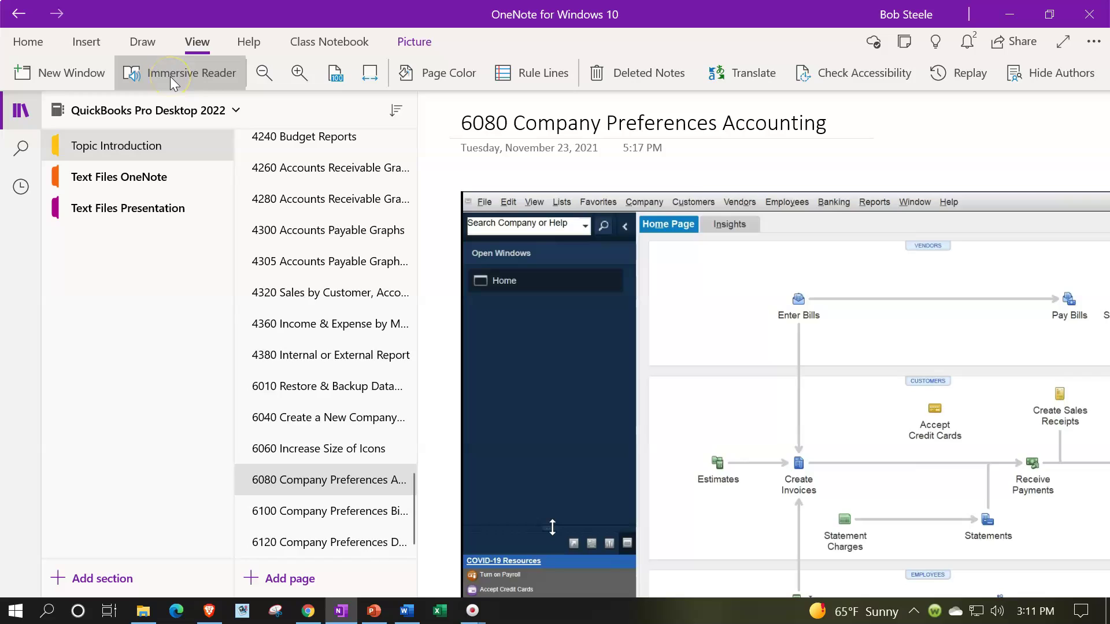
click(156, 147)
click(163, 181)
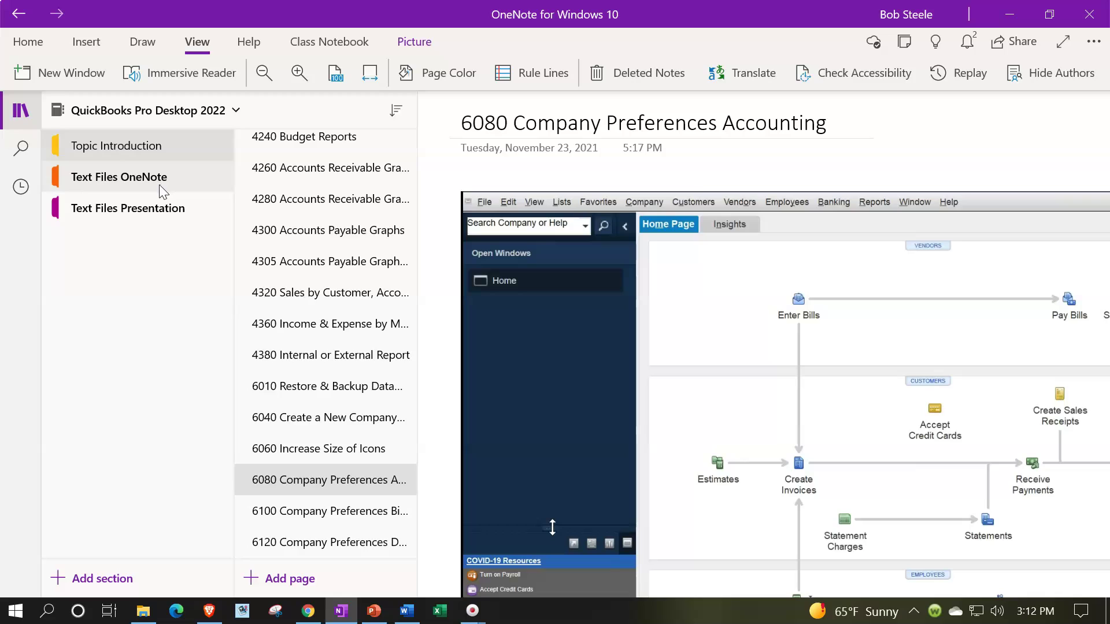
click(475, 146)
click(481, 131)
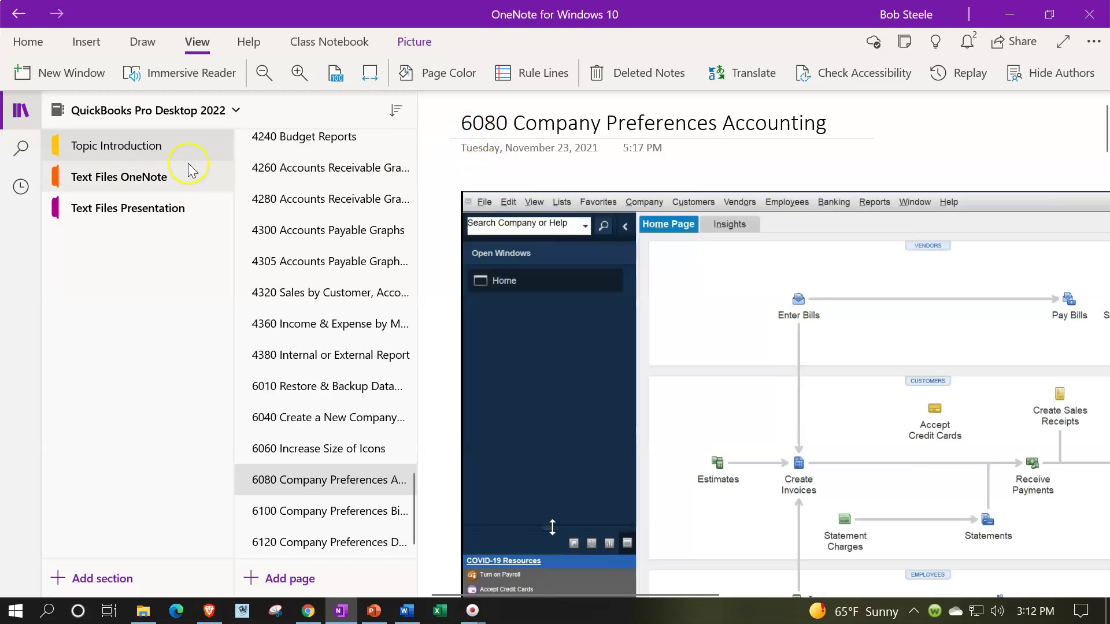
click(113, 149)
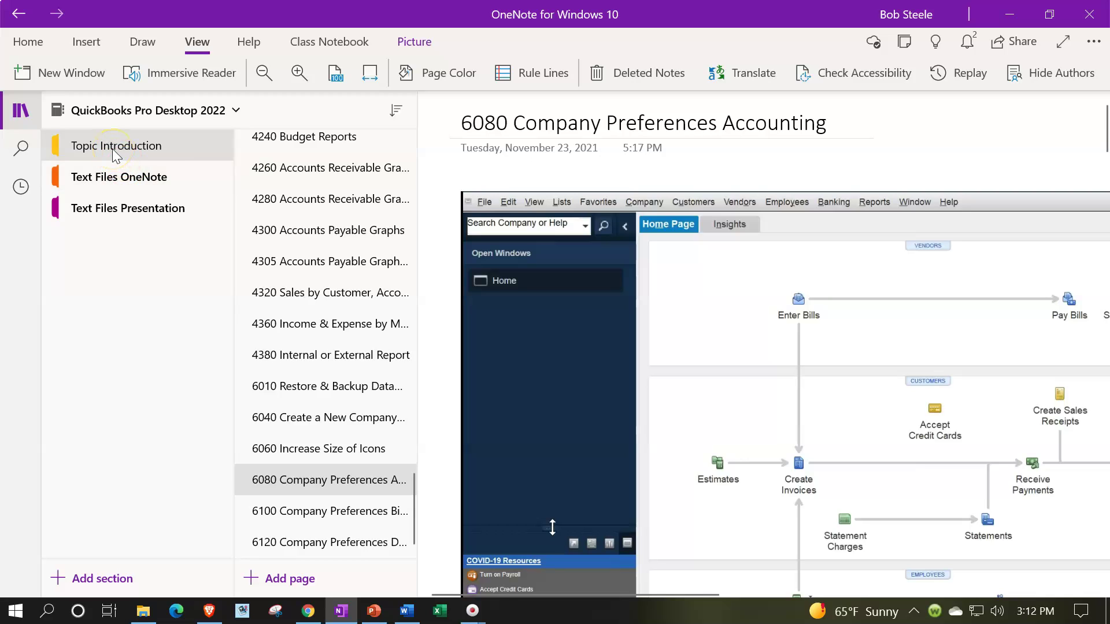
click(552, 276)
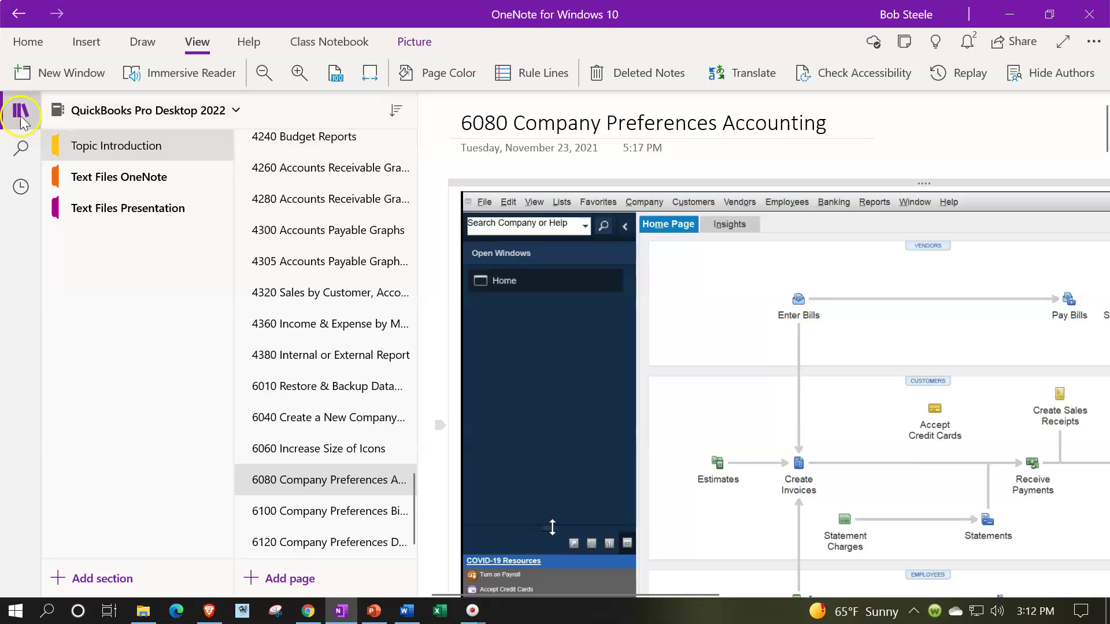
Hide the notebook's section and page lists and collapse the ribbon commands to enlarge the page view
click(62, 110)
click(198, 40)
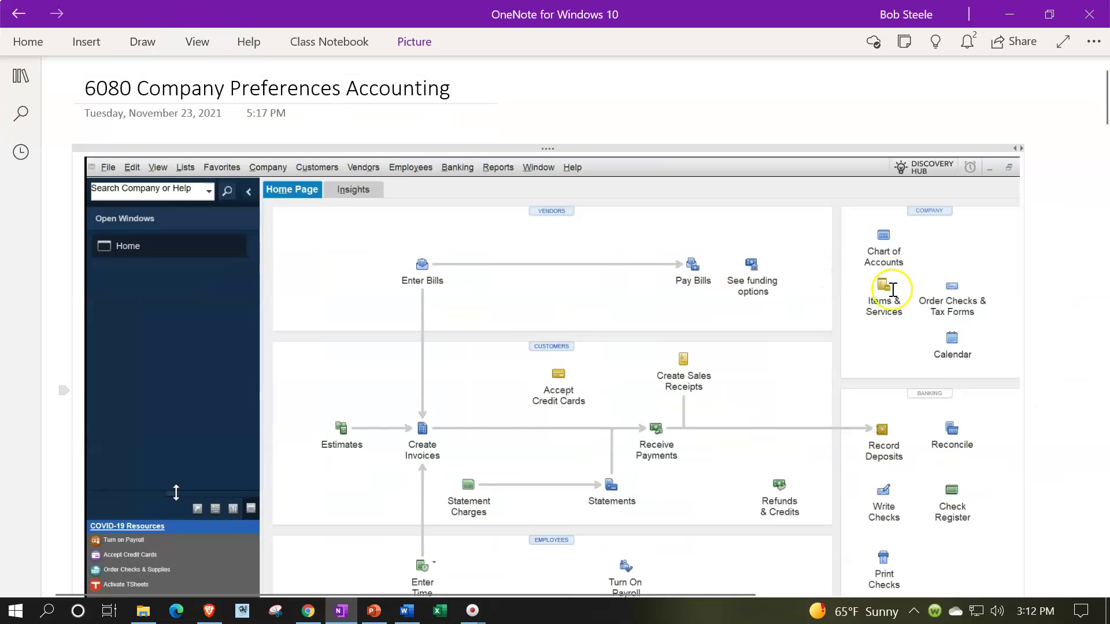
Review the page's images of the QuickBooks home page, the Edit menu's Preferences entry and the accounting company preferences
scroll(900, 294, down, 2)
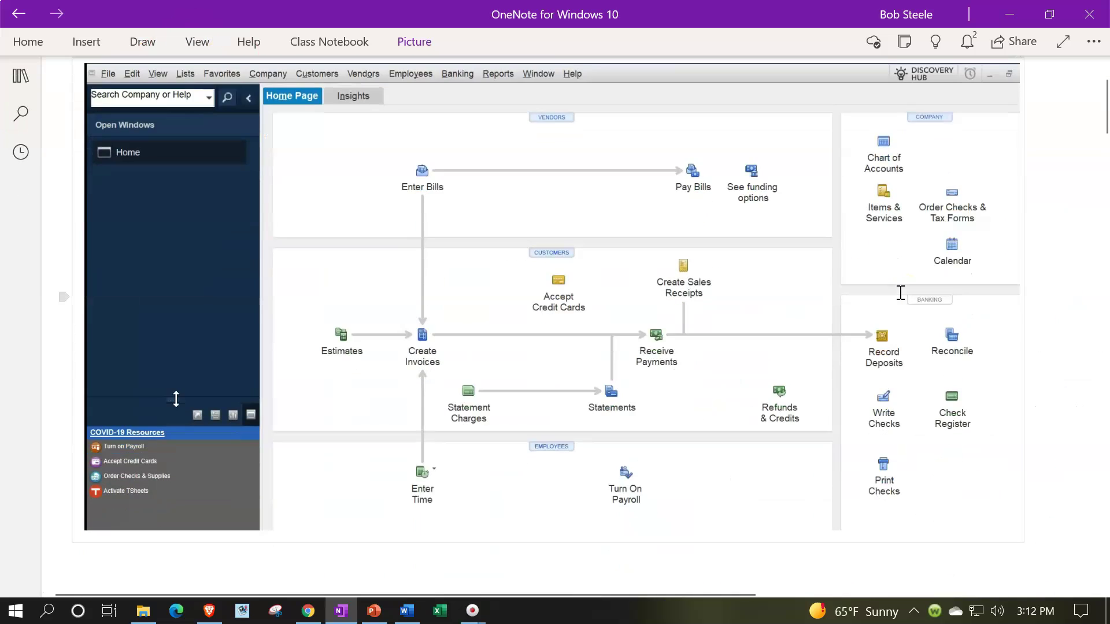
scroll(900, 293, down, 8)
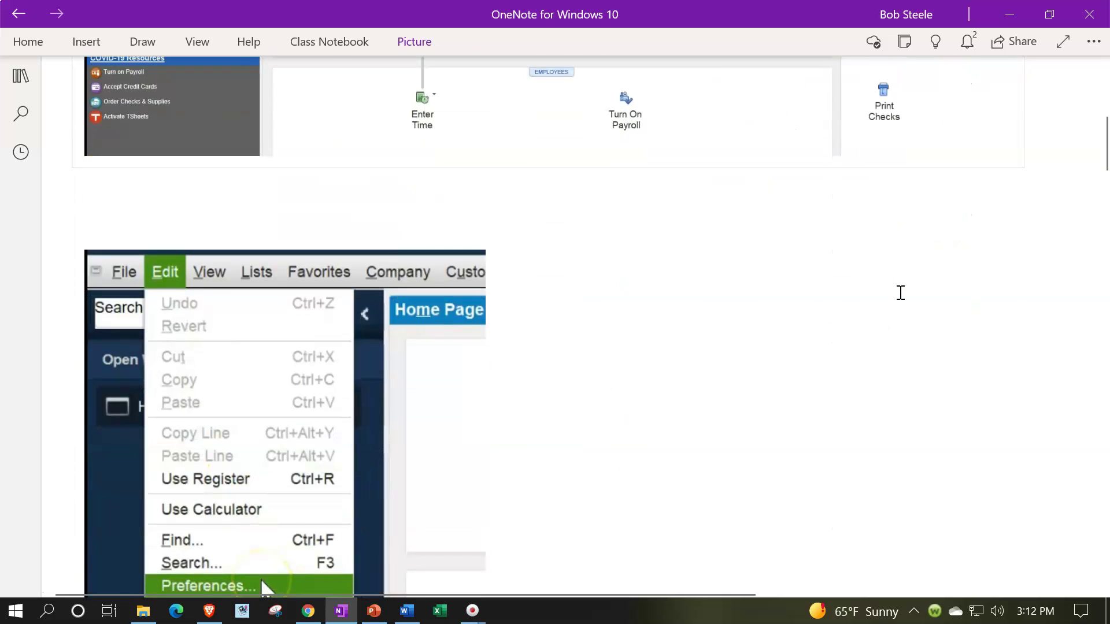
scroll(229, 301, down, 2)
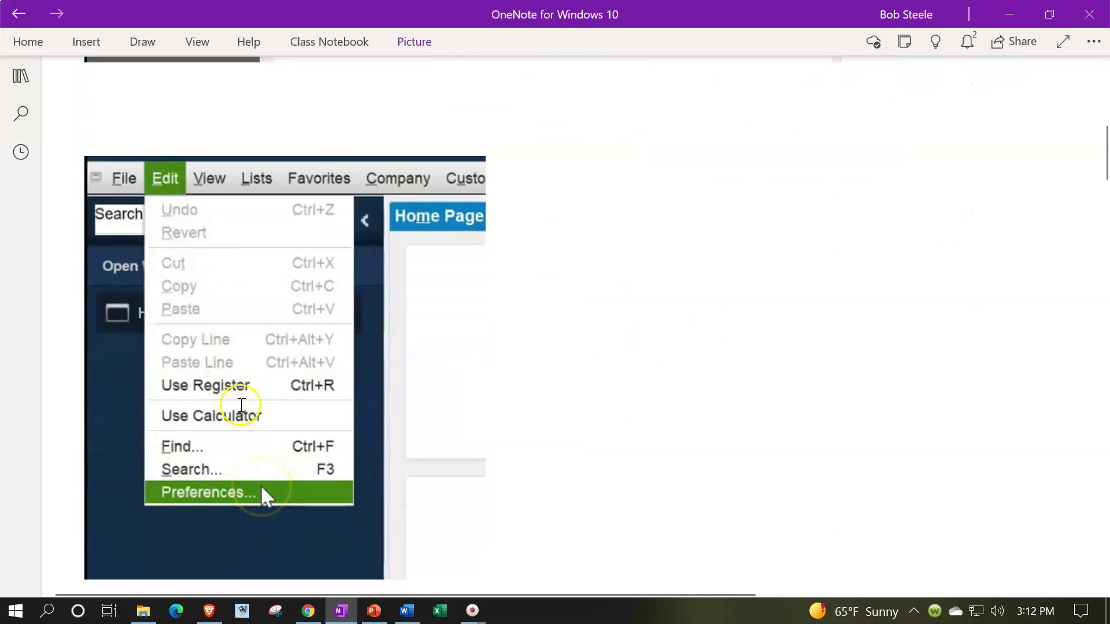
scroll(256, 492, down, 9)
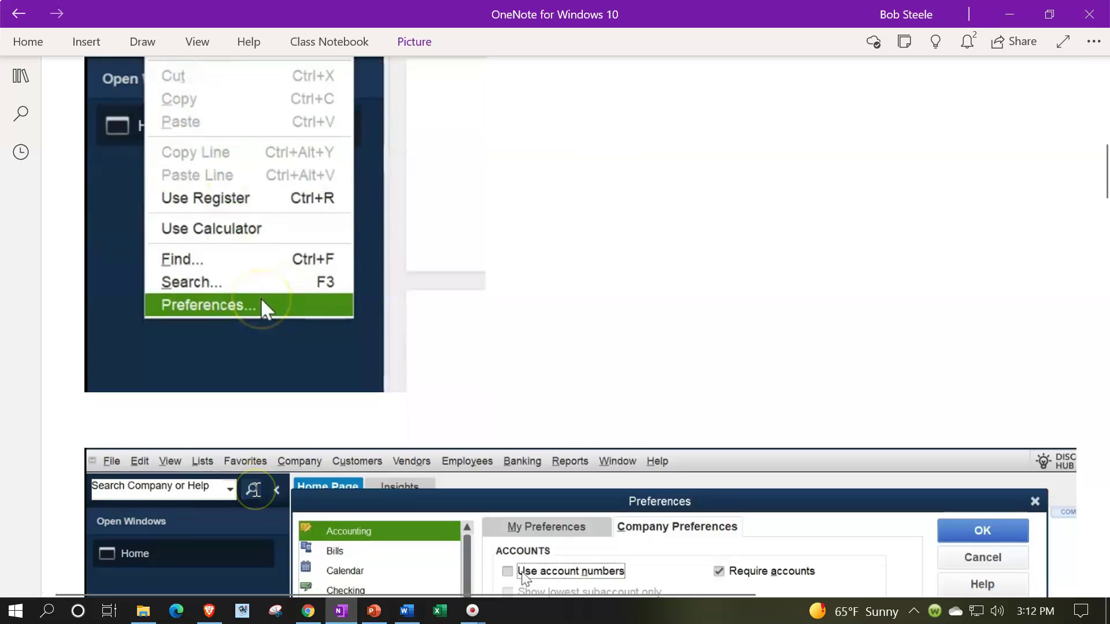
scroll(257, 487, down, 3)
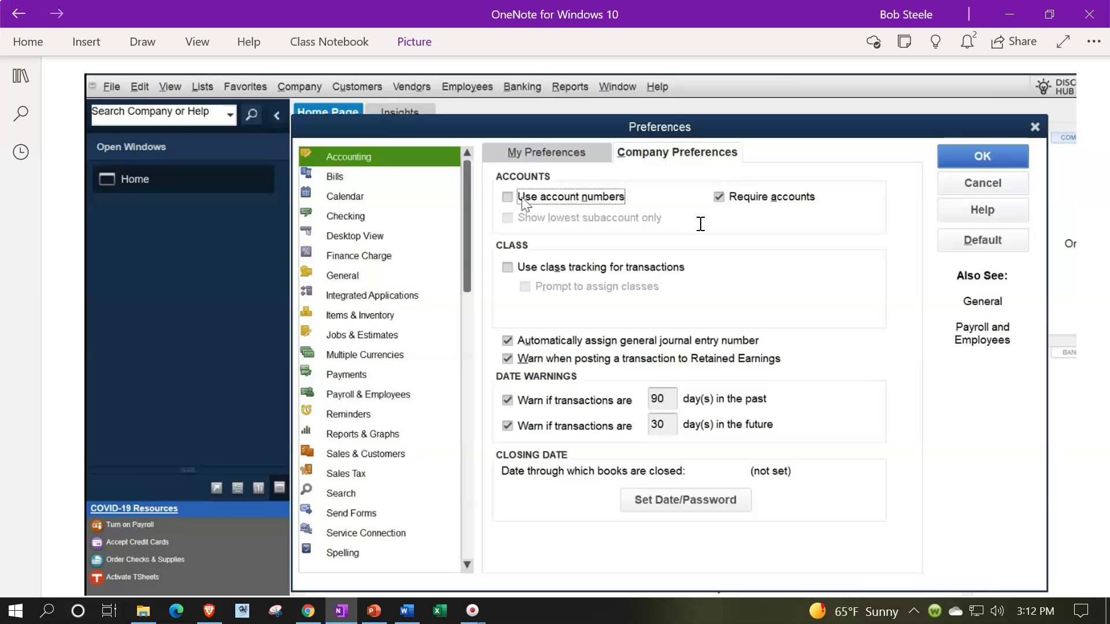
click(721, 227)
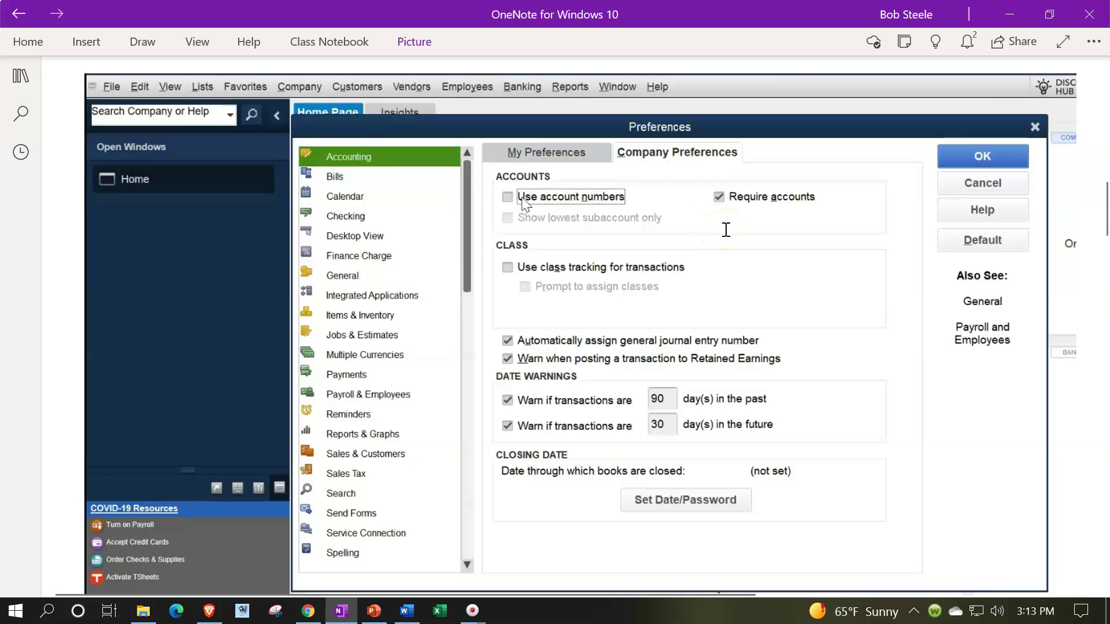
click(730, 291)
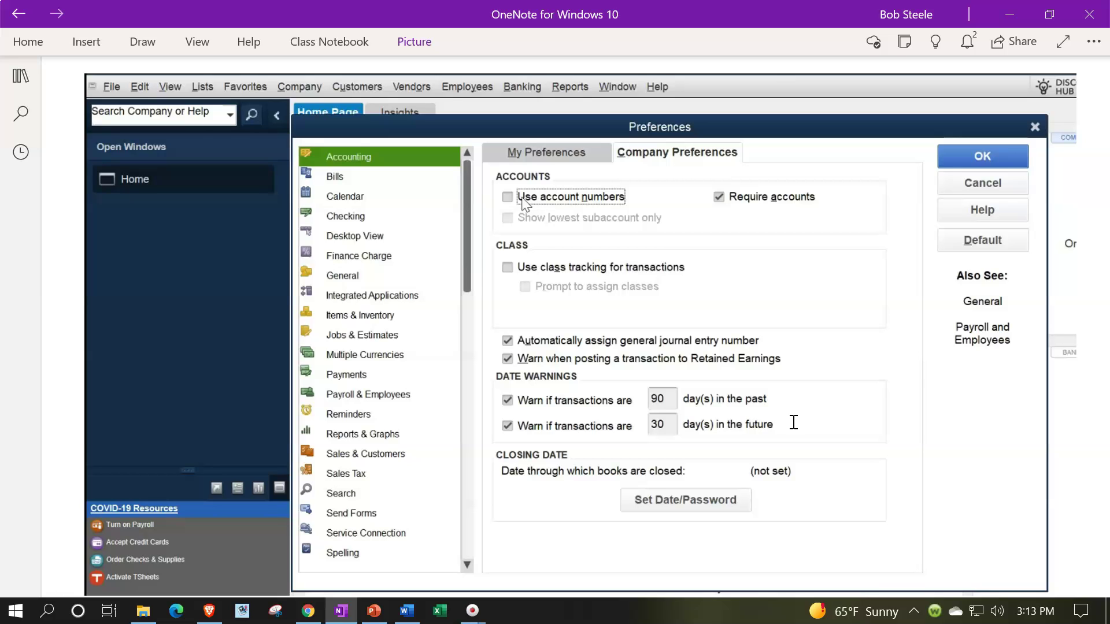
scroll(794, 422, down, 3)
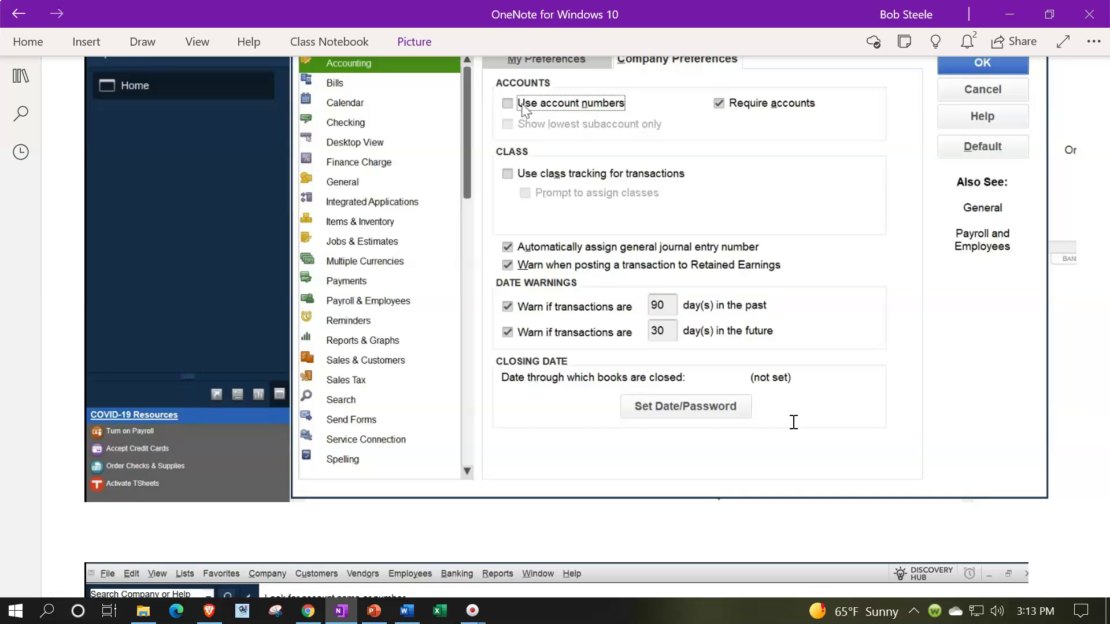
Examine the chart of accounts image and the account number and class tracking options in the second Preferences image
scroll(794, 422, down, 5)
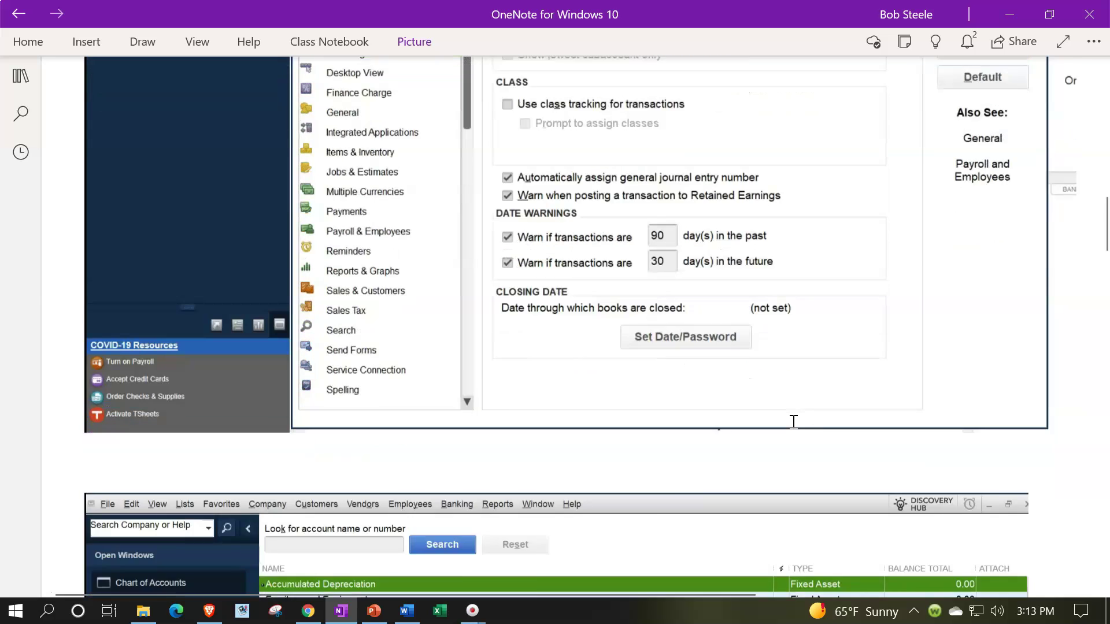
scroll(794, 422, down, 2)
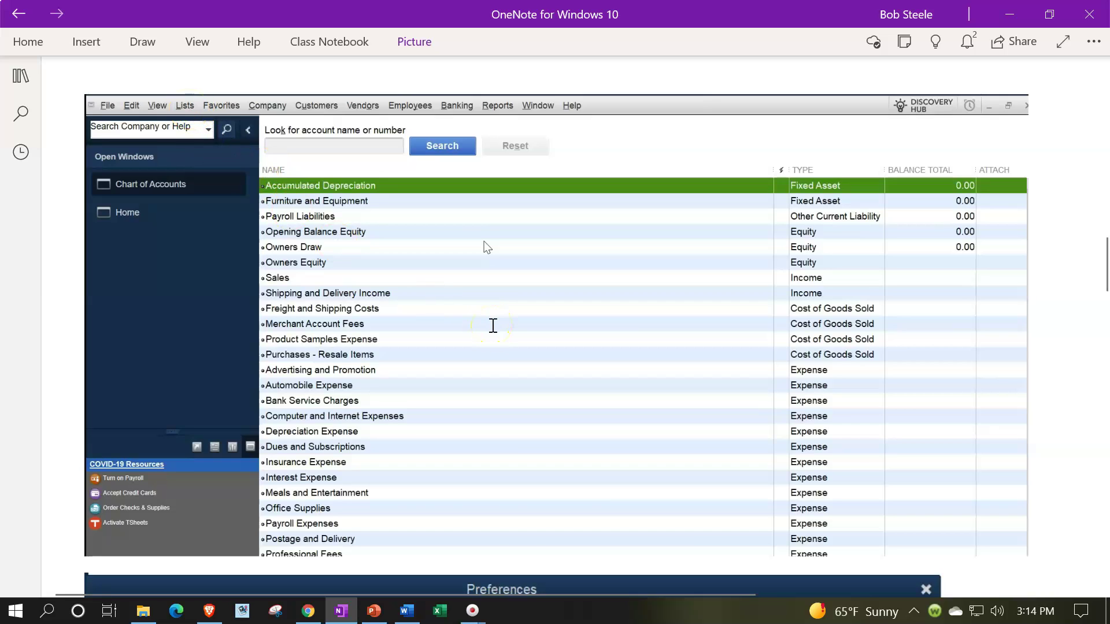
scroll(258, 181, down, 3)
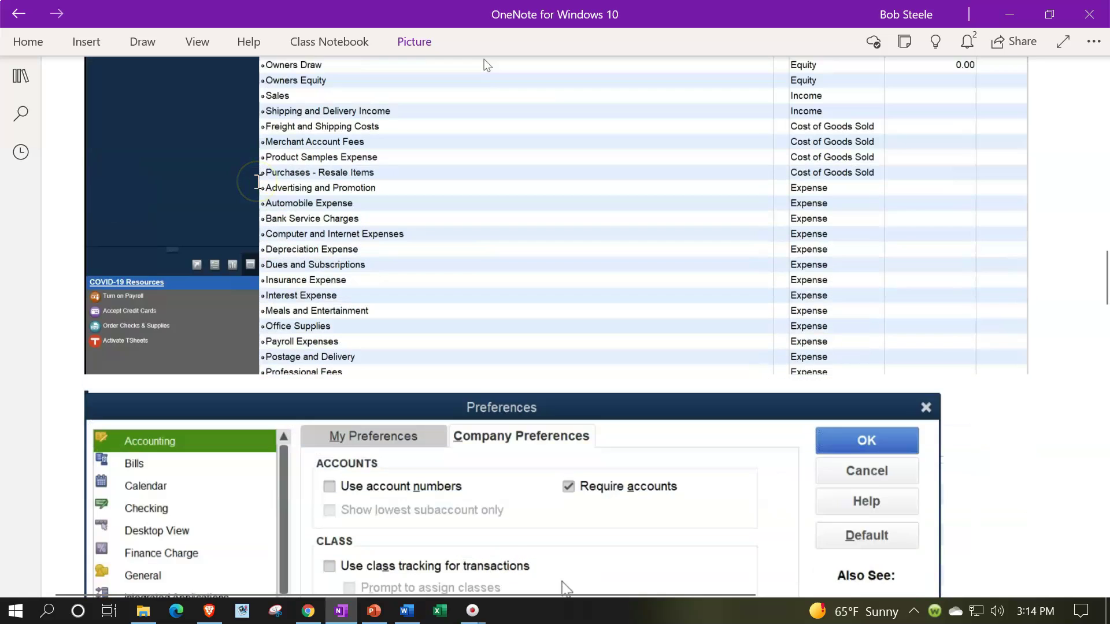
scroll(258, 181, down, 3)
scroll(327, 246, down, 2)
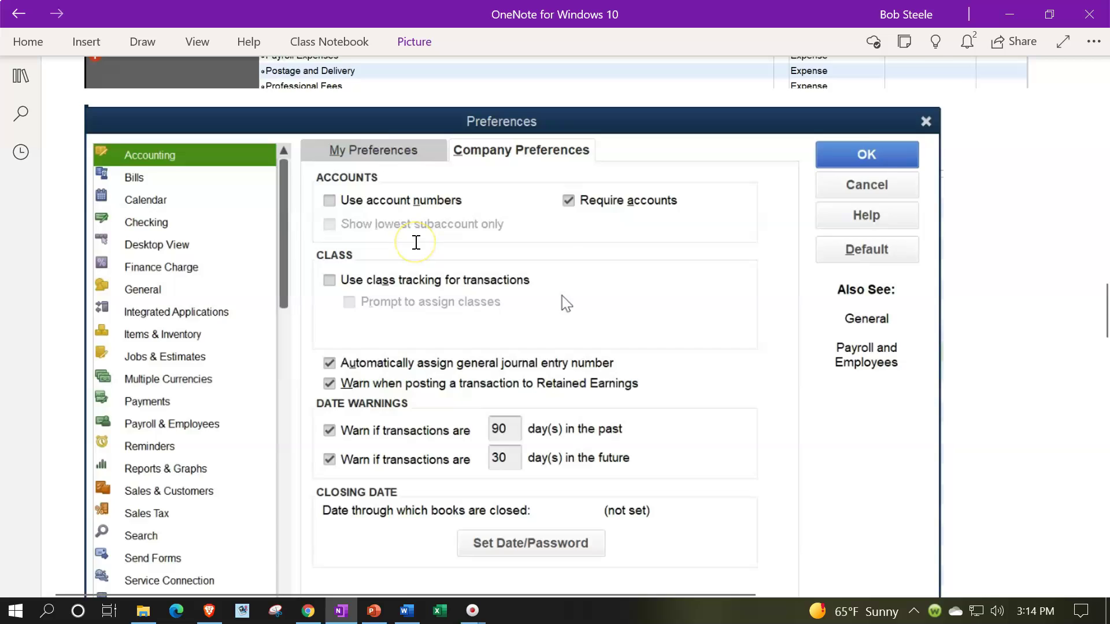
scroll(416, 242, down, 4)
scroll(417, 242, down, 5)
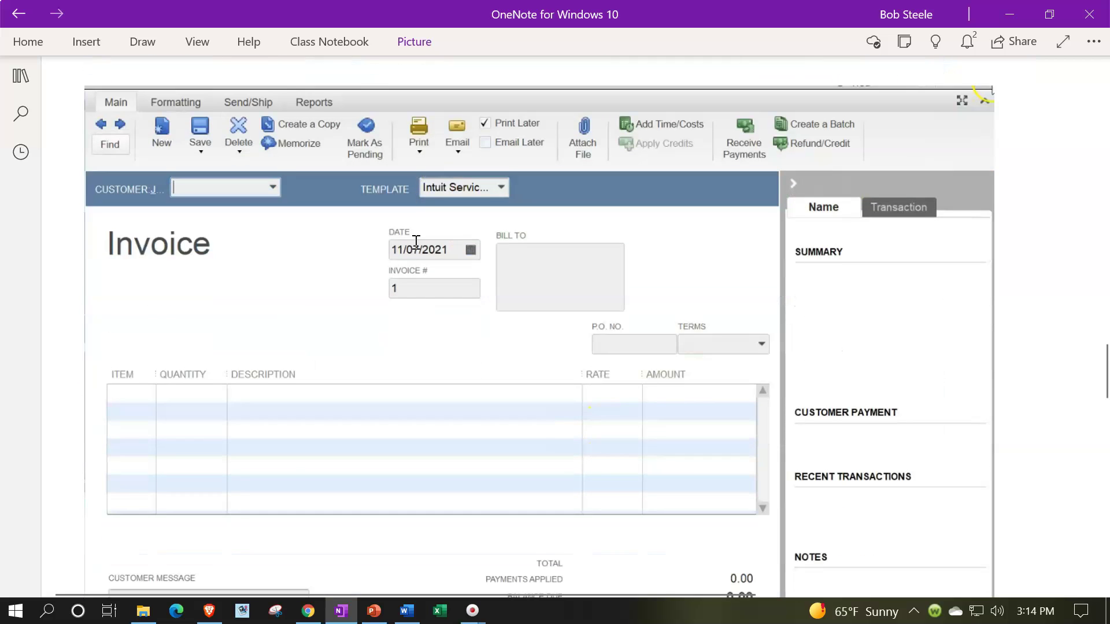
Compare the invoice forms without and with class fields, and read the Set Closing Date and Password settings
scroll(427, 248, down, 1)
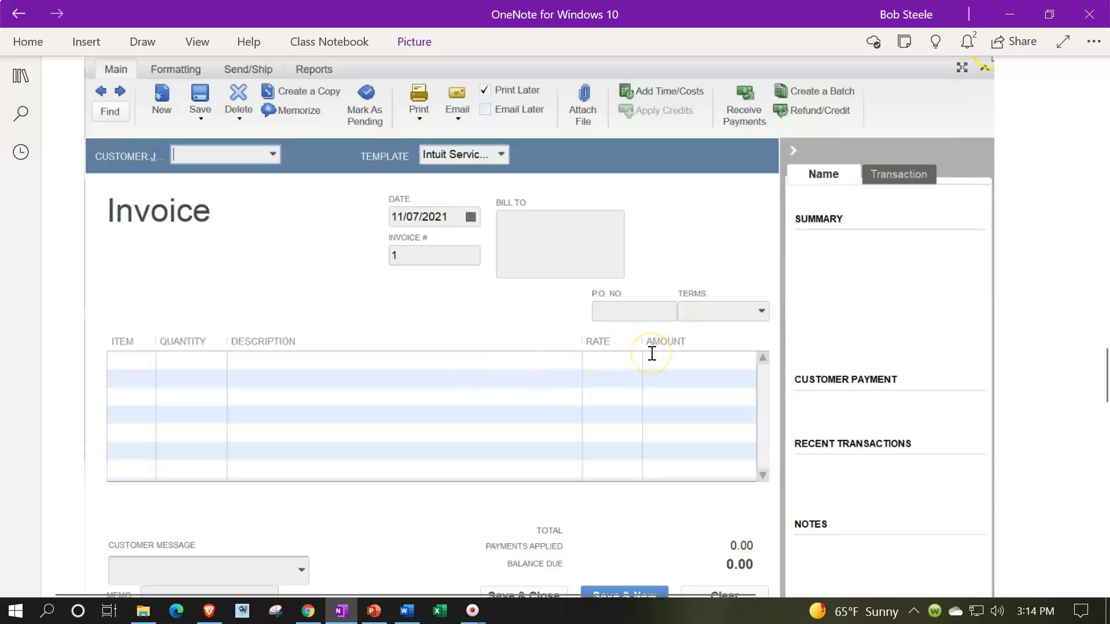
scroll(652, 353, down, 10)
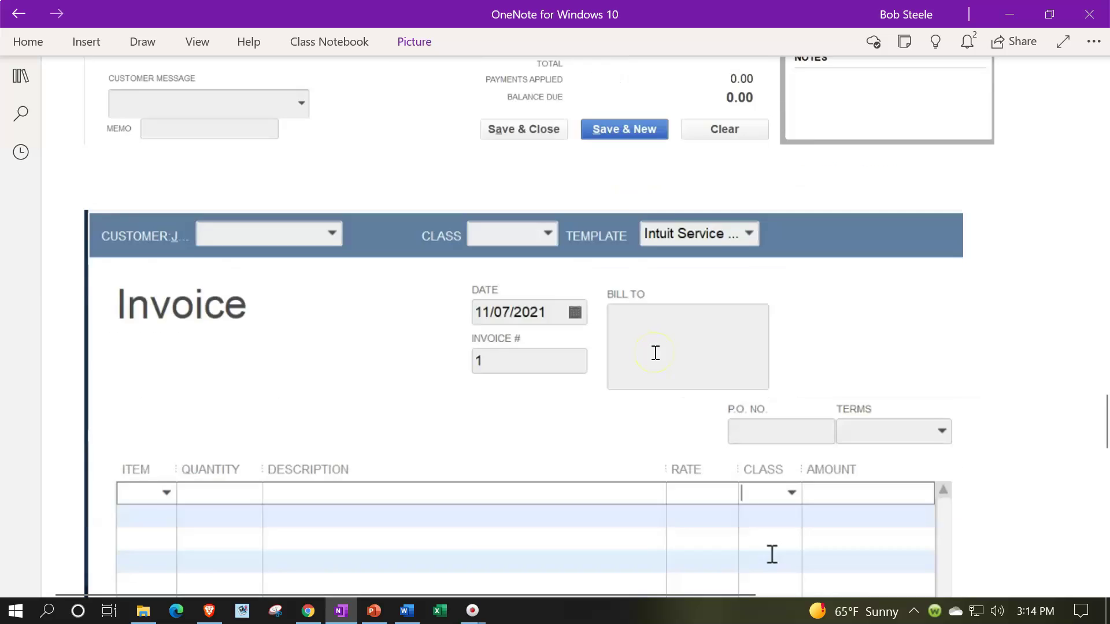
scroll(655, 353, down, 3)
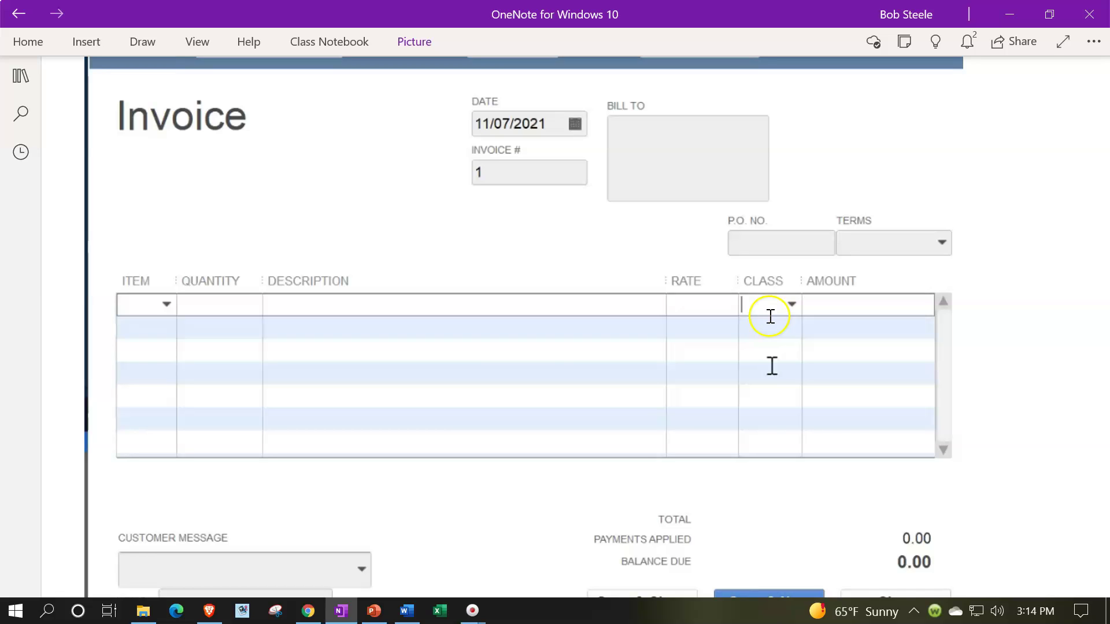
scroll(771, 316, down, 8)
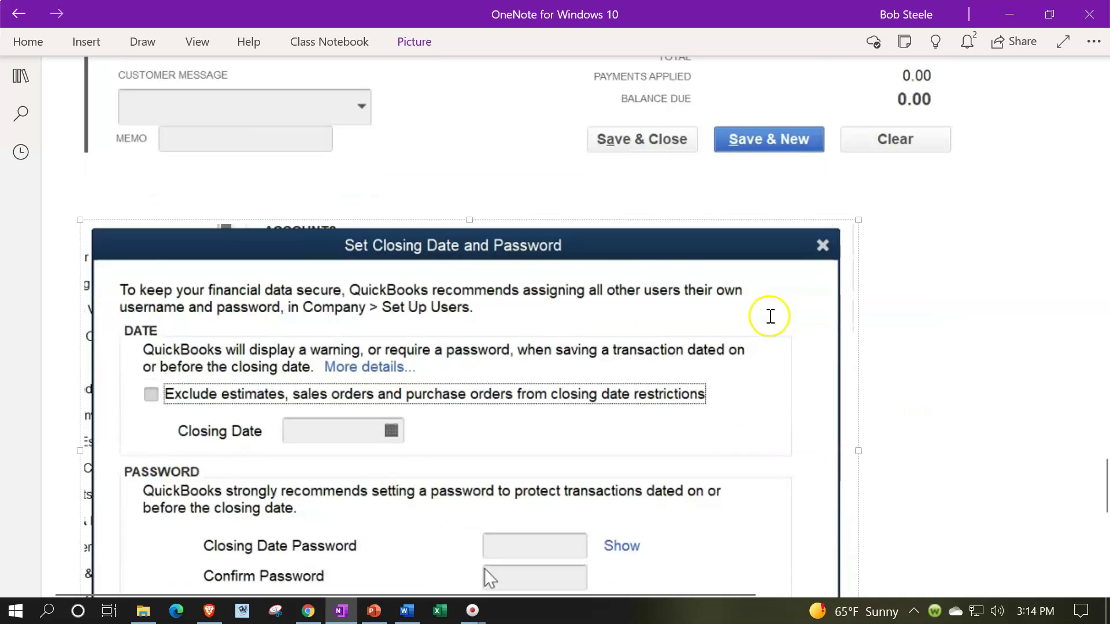
scroll(771, 316, down, 2)
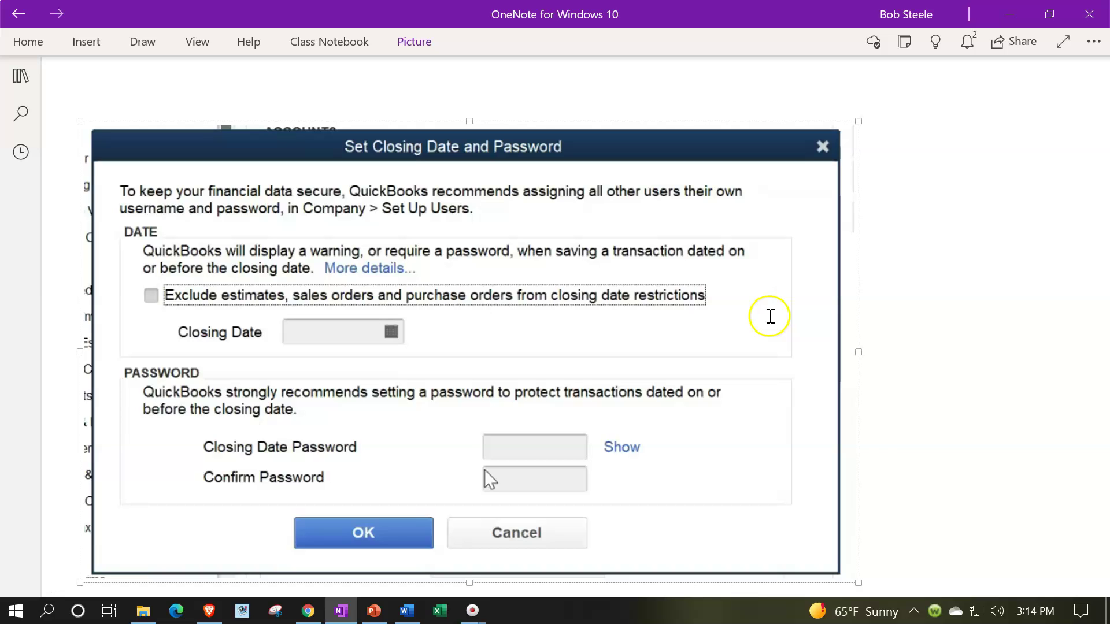
scroll(771, 316, down, 4)
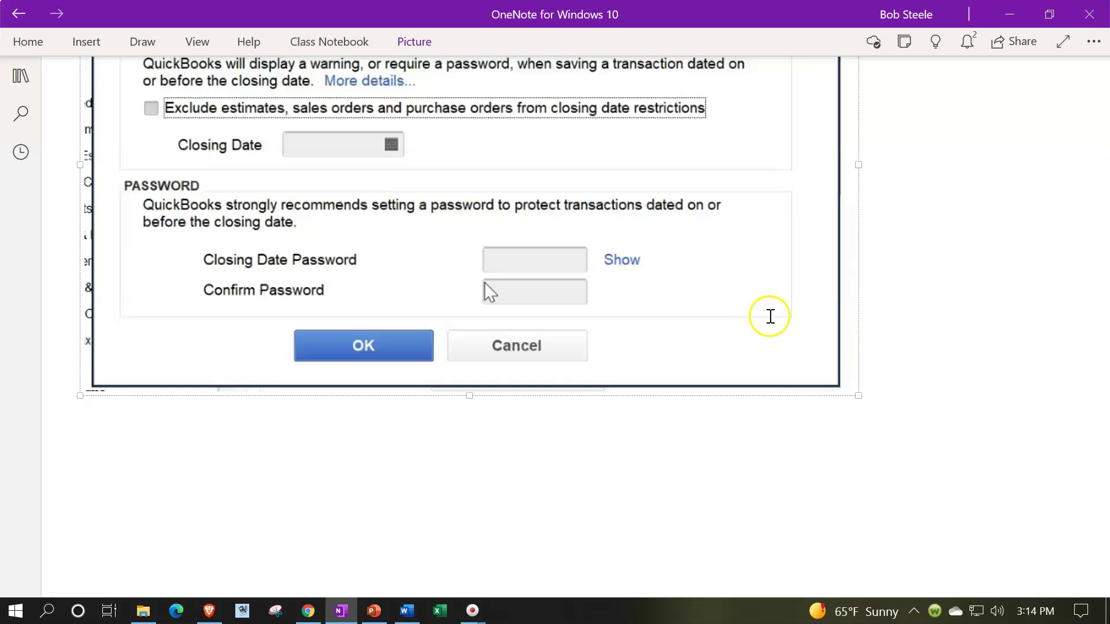
scroll(770, 316, up, 2)
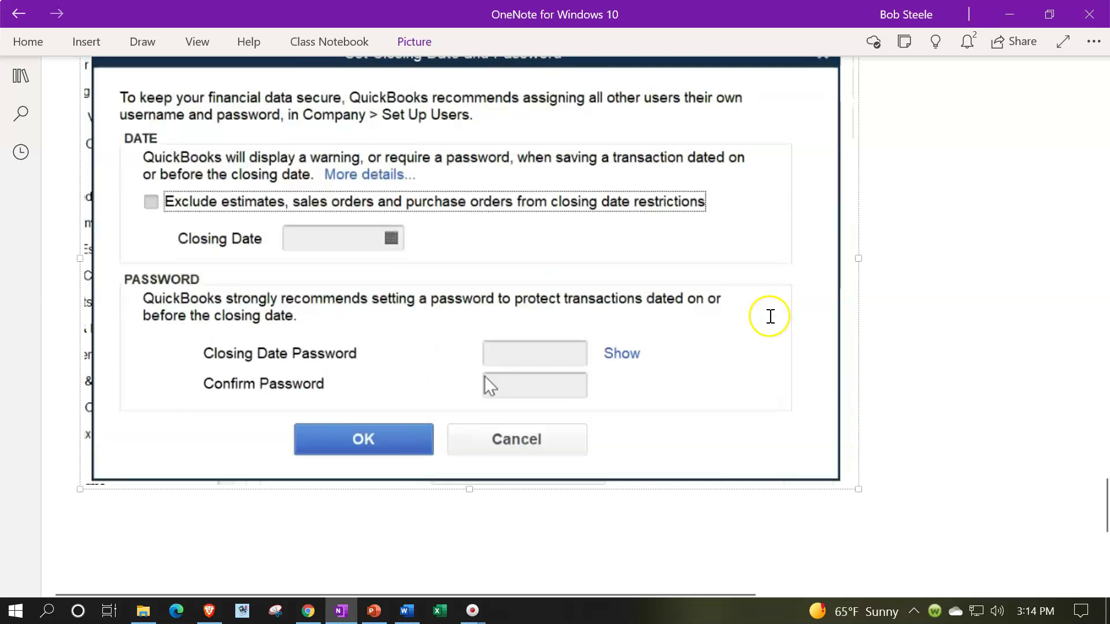